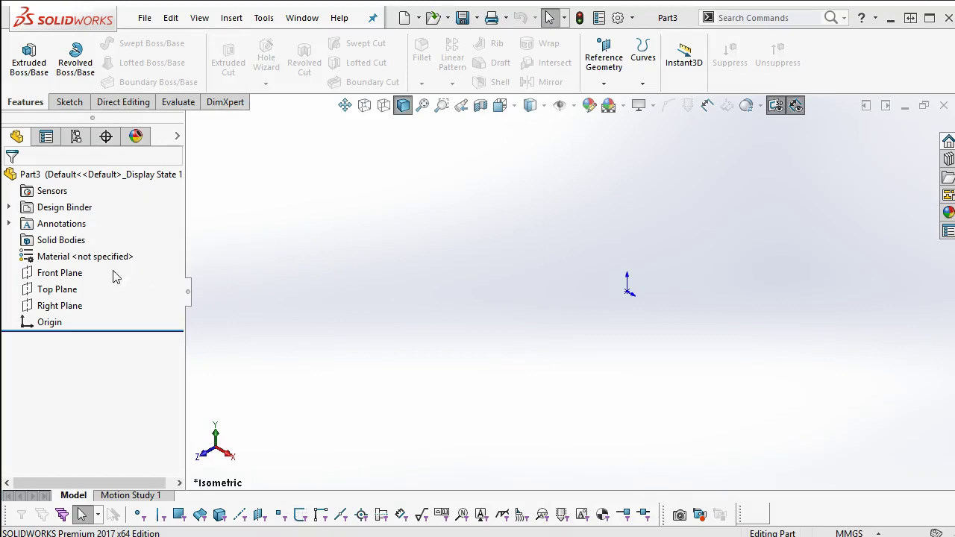
# Sketch on the Front Plane and place an infinite vertical centerline through the origin.
pyautogui.click(74, 272)
pyautogui.click(87, 245)
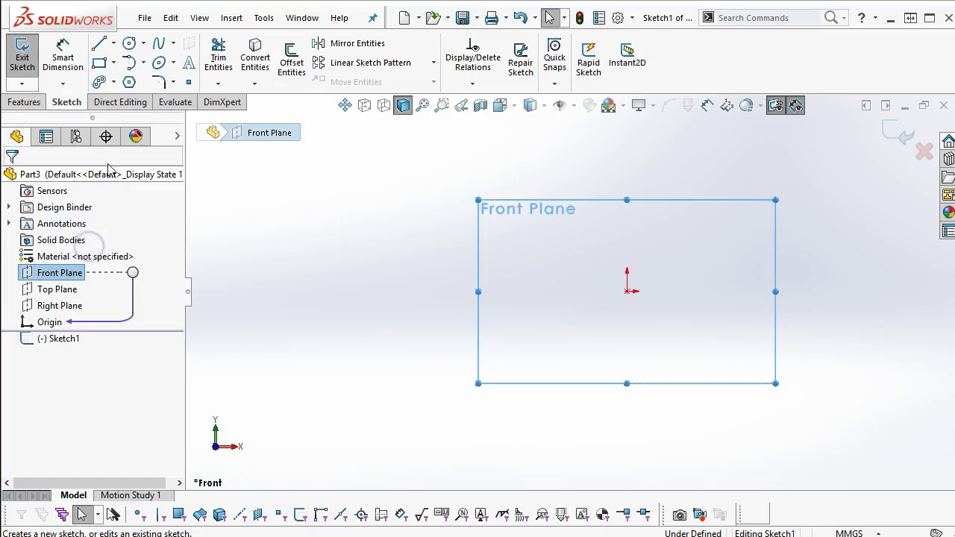
pyautogui.click(113, 44)
pyautogui.click(123, 81)
pyautogui.click(55, 296)
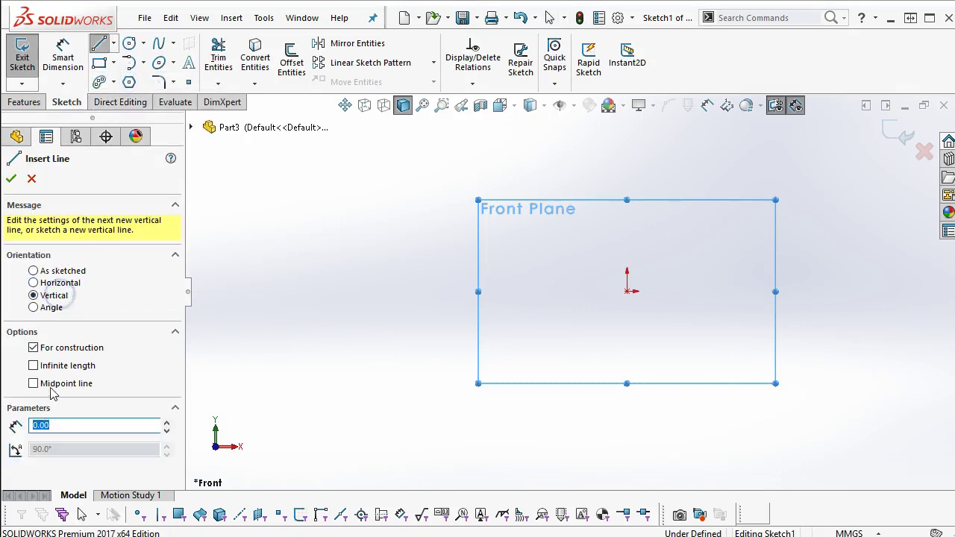
pyautogui.click(53, 369)
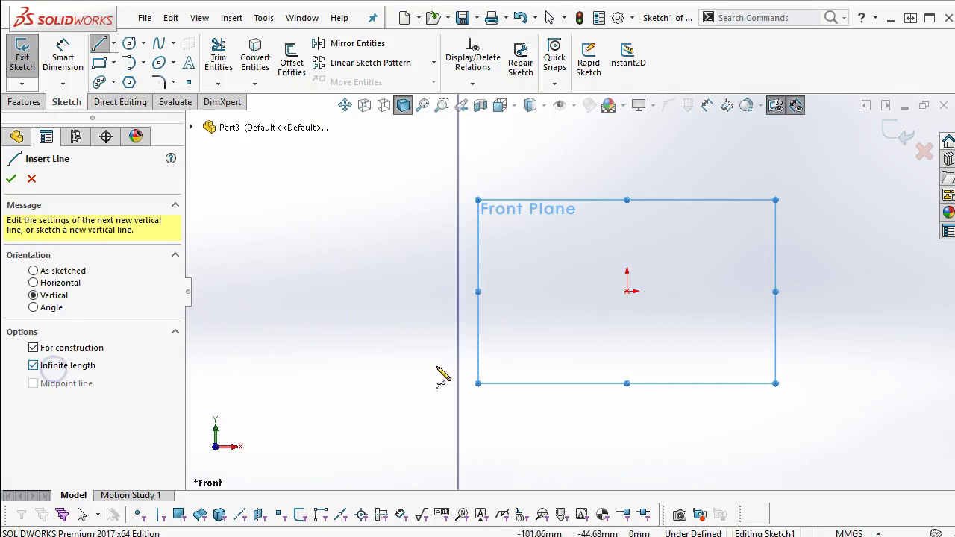
pyautogui.click(628, 292)
pyautogui.rightClick(663, 232)
pyautogui.click(705, 240)
# Draw the five connected lines of the half-T profile from the origin to the centerline.
pyautogui.click(99, 44)
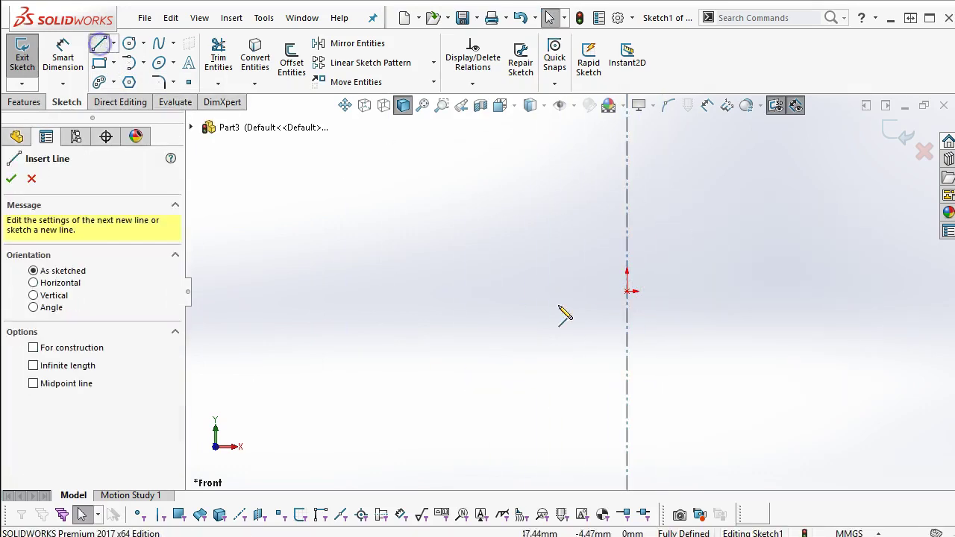
pyautogui.click(628, 291)
pyautogui.click(753, 291)
pyautogui.click(697, 261)
pyautogui.click(698, 172)
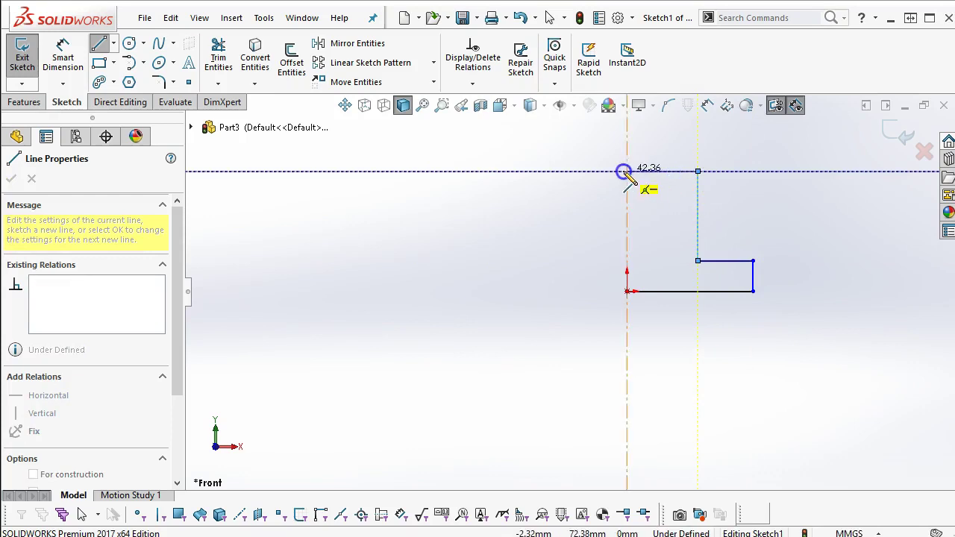
pyautogui.click(627, 171)
pyautogui.rightClick(727, 170)
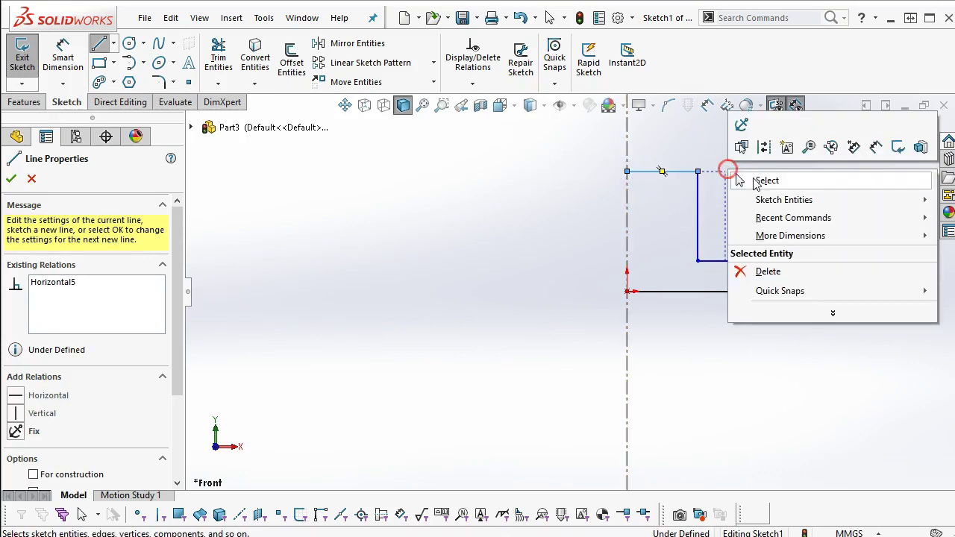
pyautogui.click(876, 147)
# Dimension the profile: 10 mm base thickness, 20 mm stem width, 80 mm base width.
pyautogui.click(755, 278)
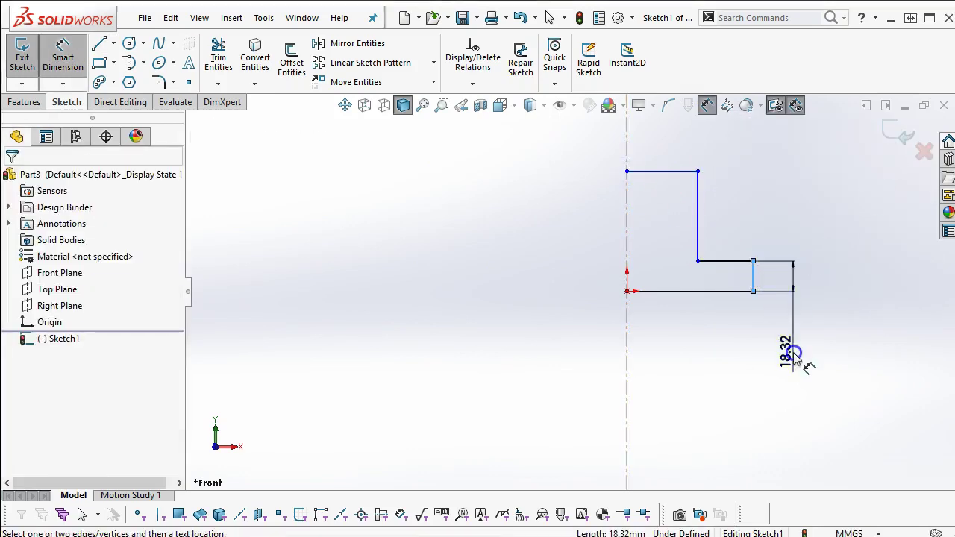
pyautogui.click(808, 362)
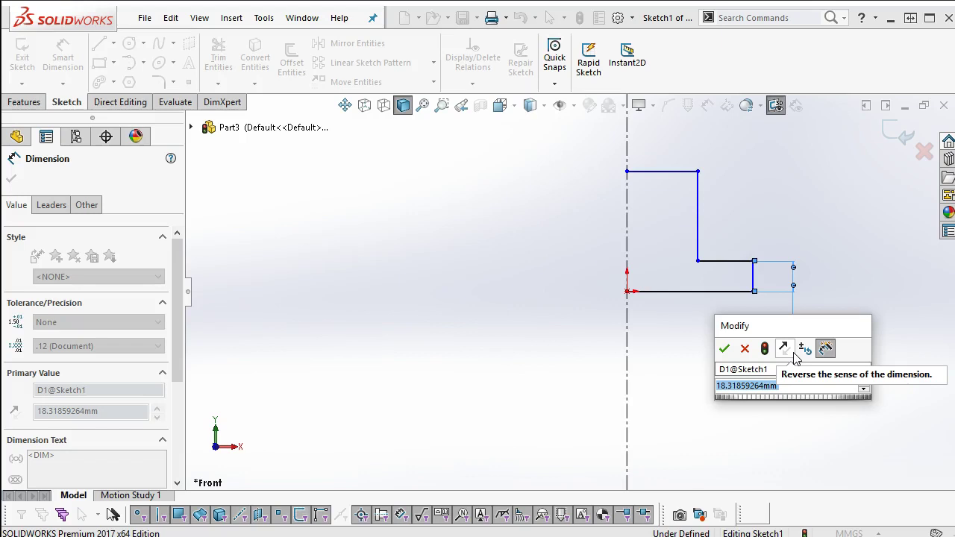
pyautogui.write('10')
pyautogui.press('Return')
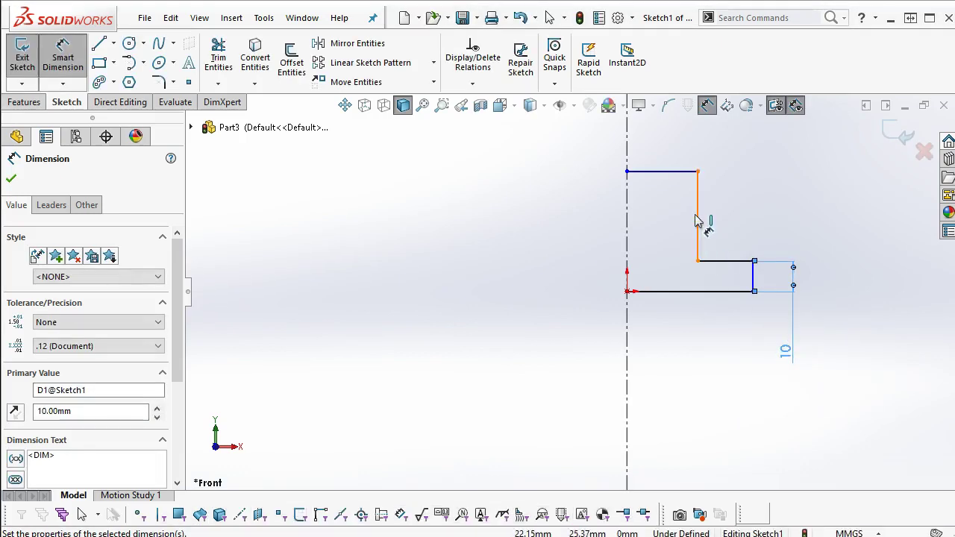
pyautogui.click(697, 220)
pyautogui.click(628, 146)
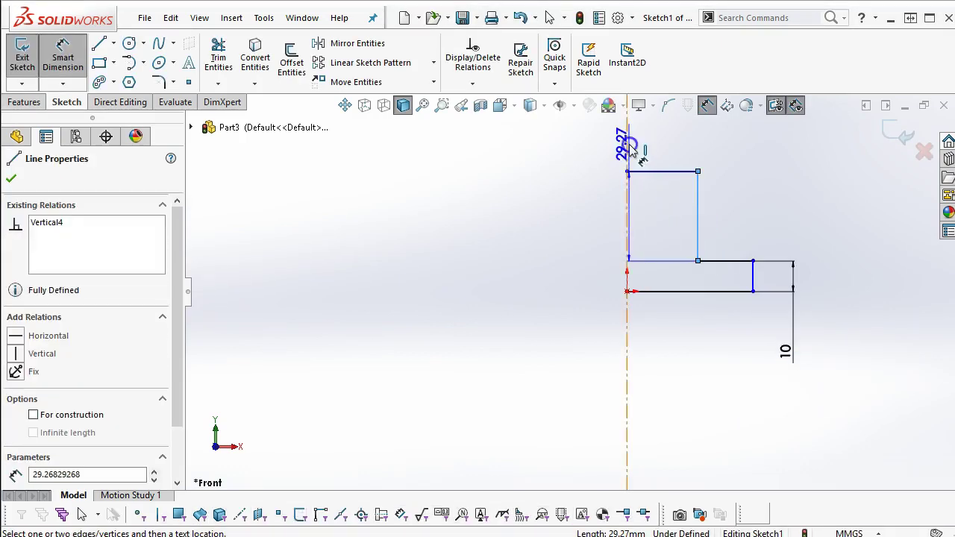
pyautogui.click(587, 147)
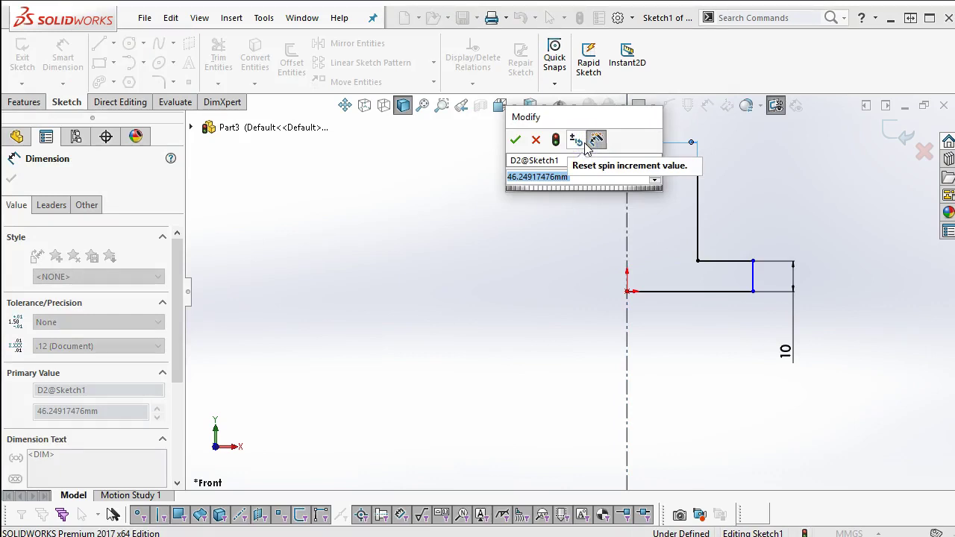
pyautogui.write('20')
pyautogui.press('Return')
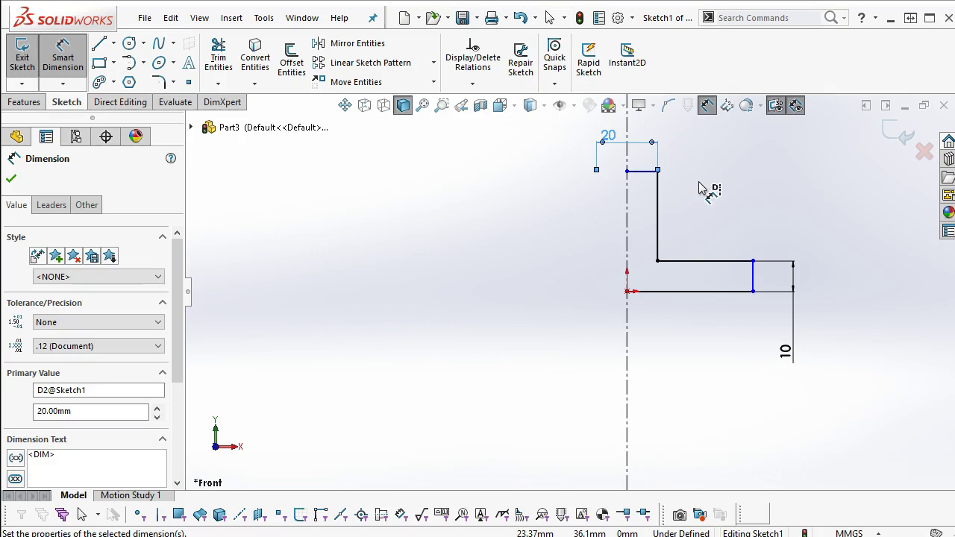
pyautogui.click(752, 277)
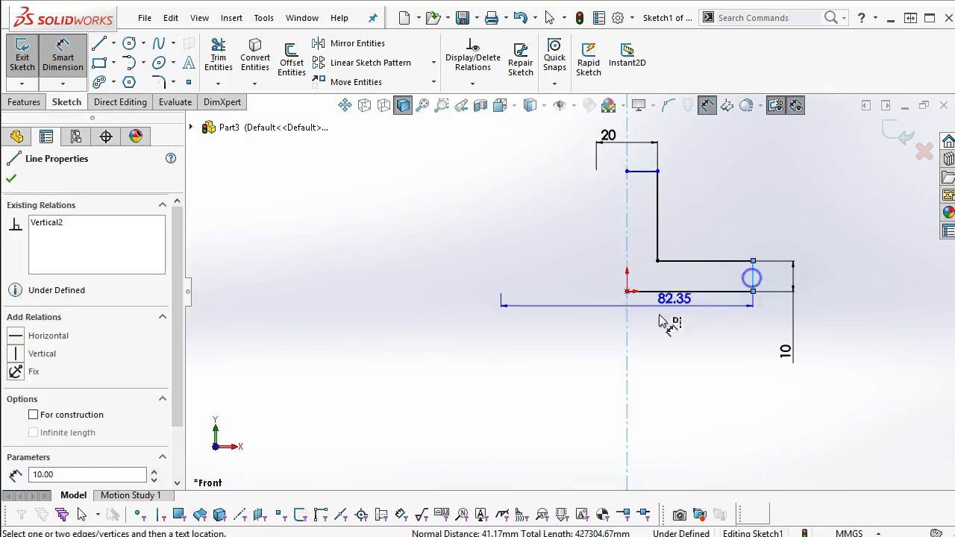
pyautogui.click(634, 360)
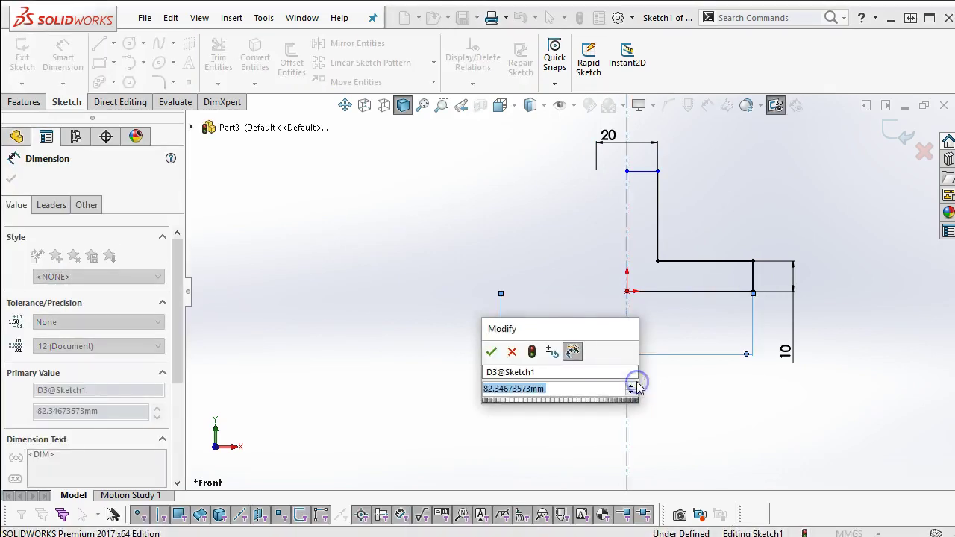
pyautogui.write('80')
pyautogui.press('Return')
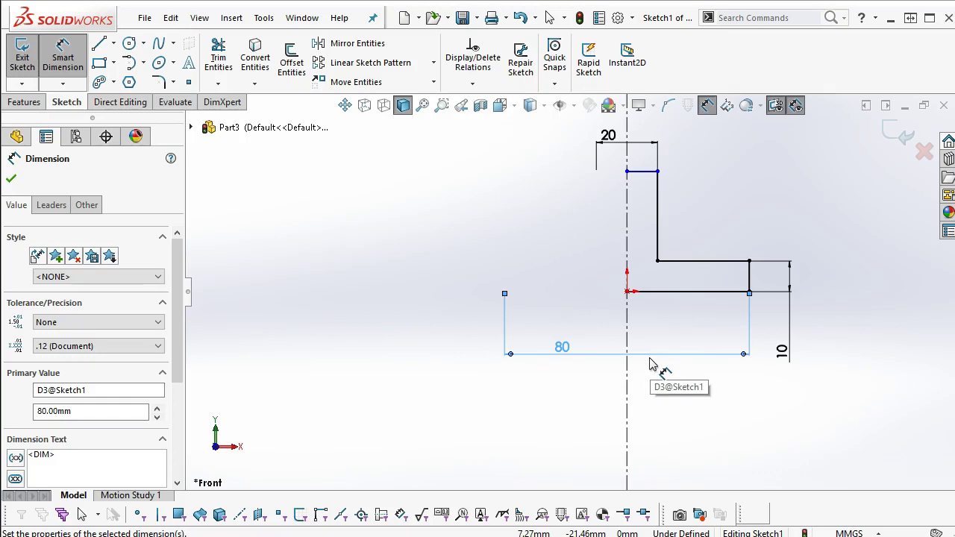
# Add a 50 mm overall height dimension from the stem top to the bottom edge.
pyautogui.click(646, 176)
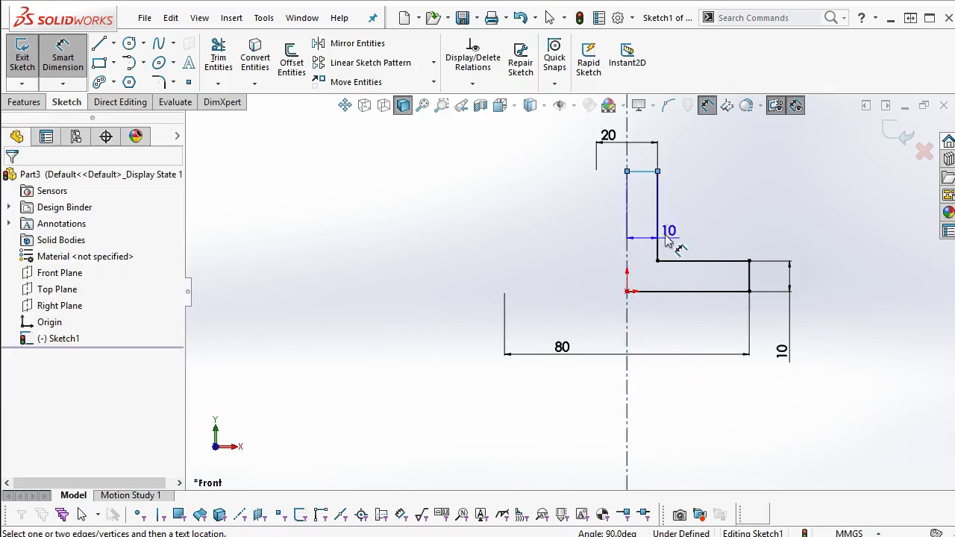
pyautogui.click(666, 295)
pyautogui.click(842, 253)
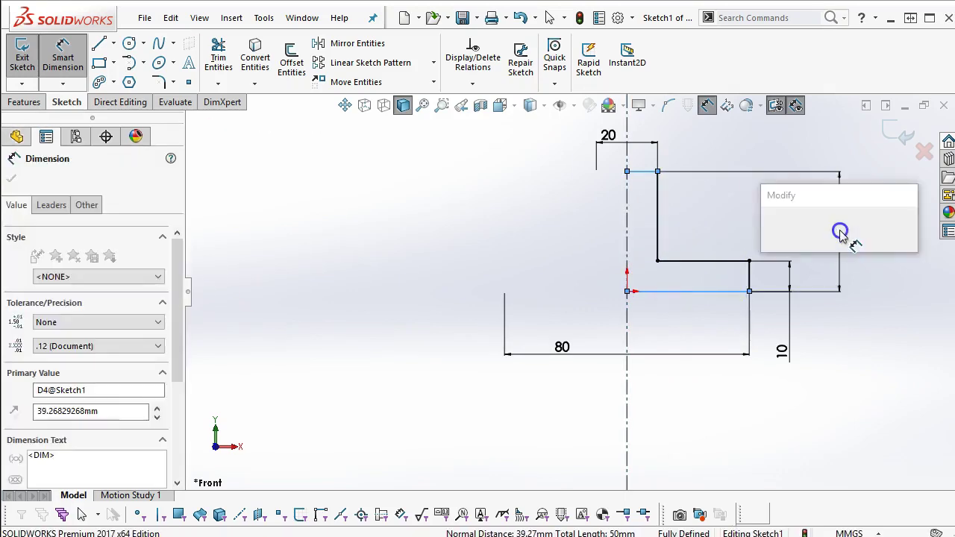
pyautogui.write('50')
pyautogui.press('Return')
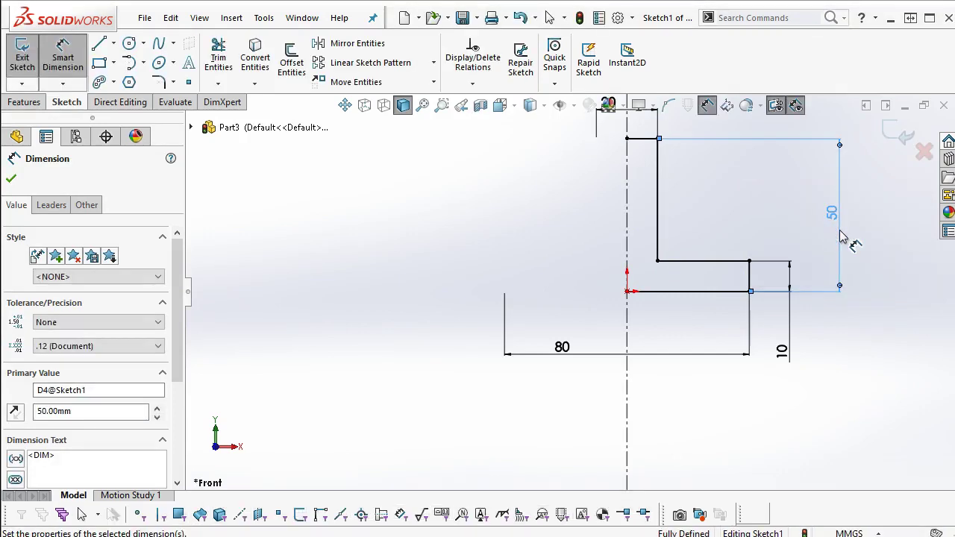
# Mirror the half profile about the centerline into the full T outline.
pyautogui.rightClick(423, 162)
pyautogui.click(460, 203)
pyautogui.moveTo(732, 186); pyautogui.dragTo(511, 347)
pyautogui.click(363, 154)
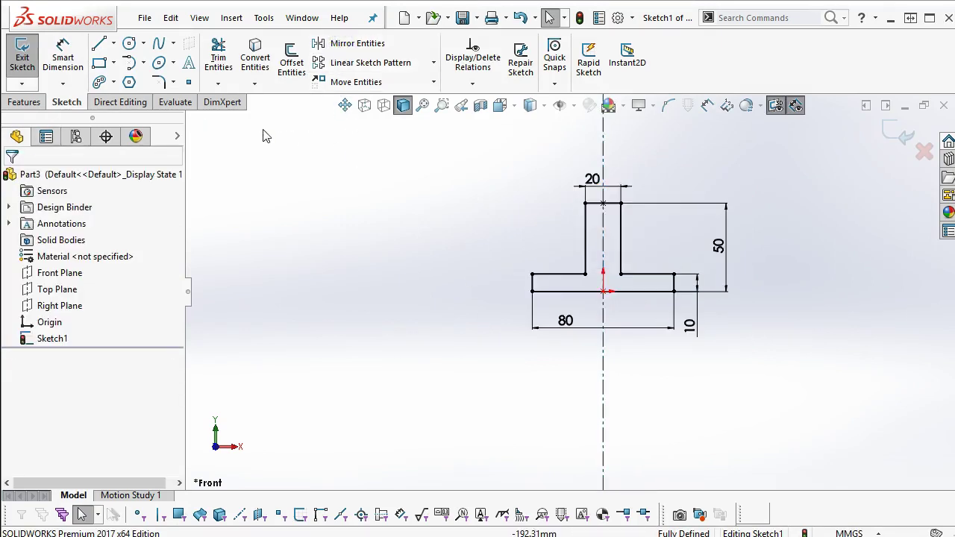
# Extrude the T sketch 60 mm with a Mid Plane end condition.
pyautogui.click(36, 102)
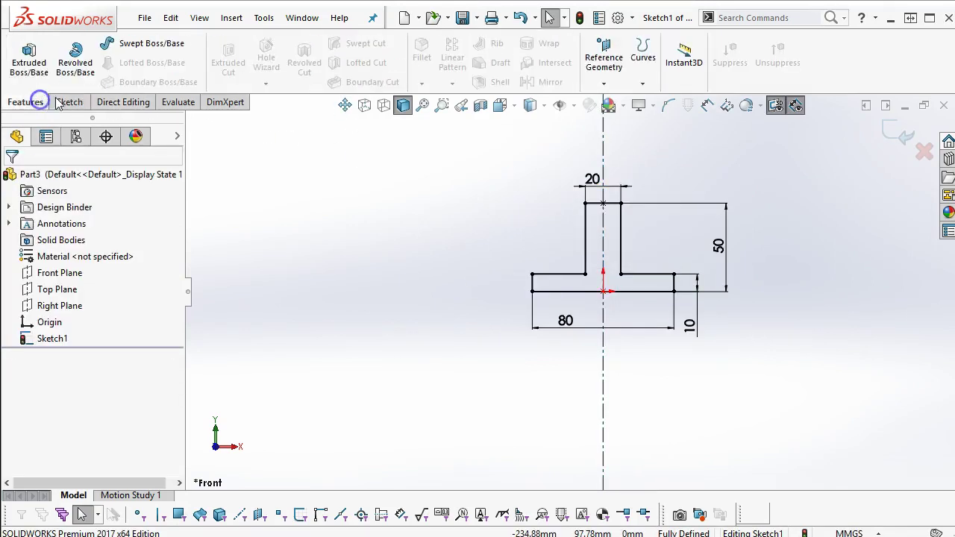
pyautogui.click(28, 60)
pyautogui.click(67, 267)
pyautogui.click(83, 332)
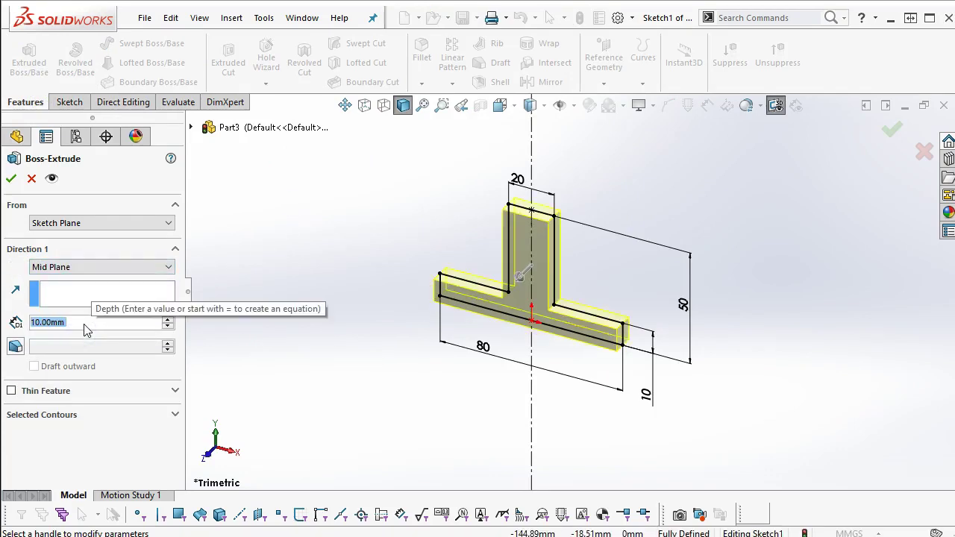
pyautogui.write('60')
pyautogui.press('Return')
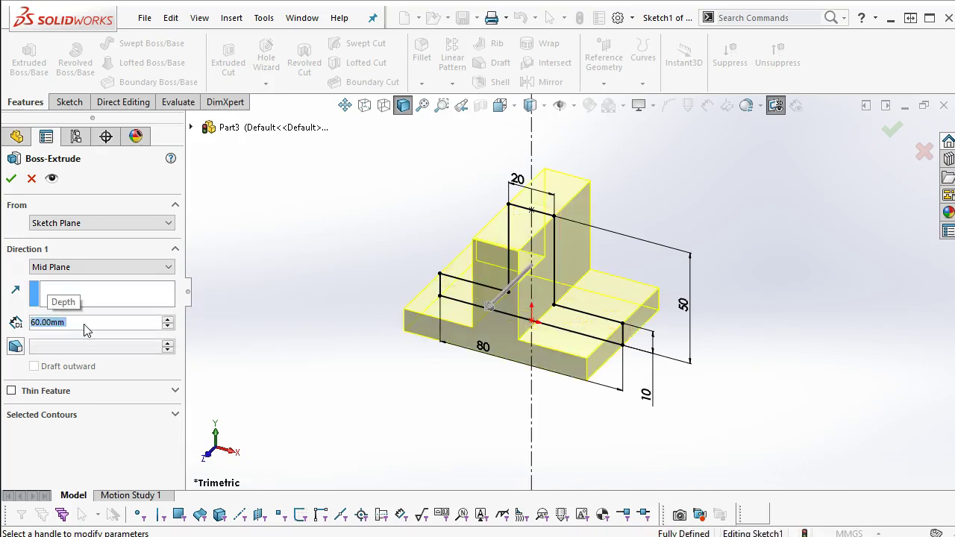
pyautogui.click(11, 178)
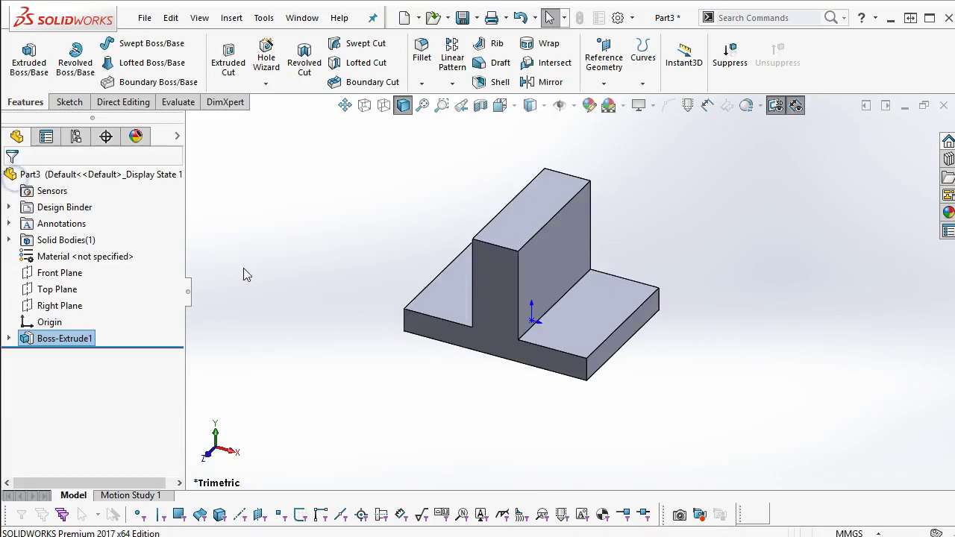
# Start a sketch on the stem's vertical face with a vertical centerline from the origin.
pyautogui.click(545, 286)
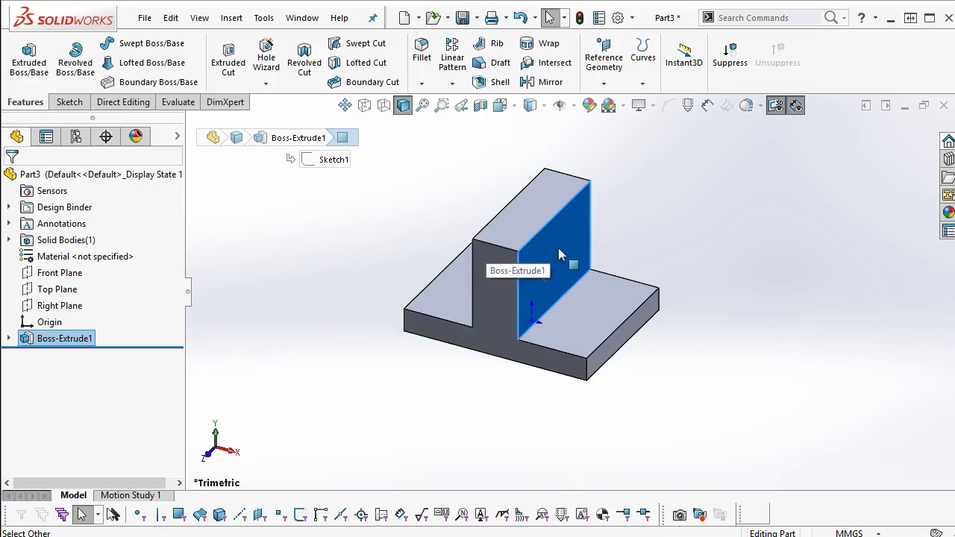
pyautogui.moveTo(561, 243)
pyautogui.click(624, 200)
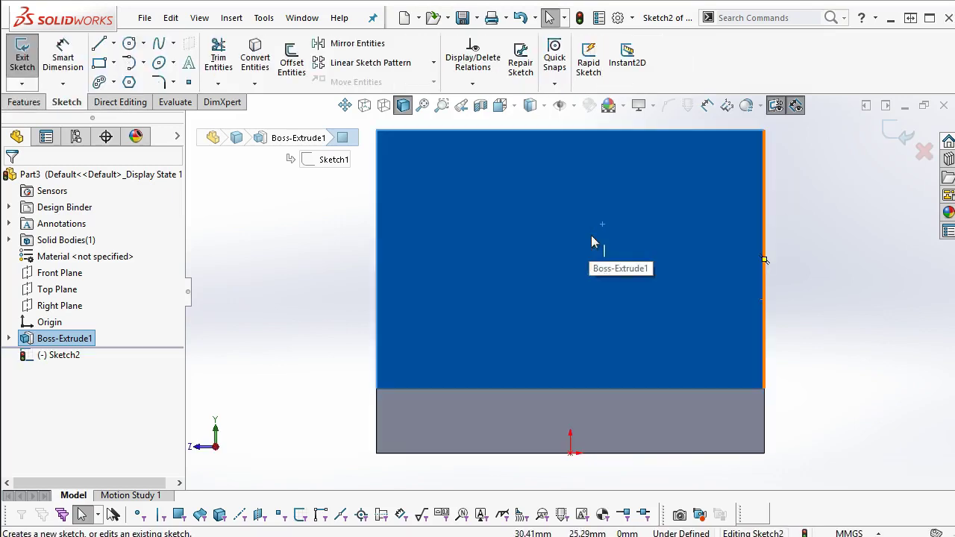
pyautogui.click(113, 43)
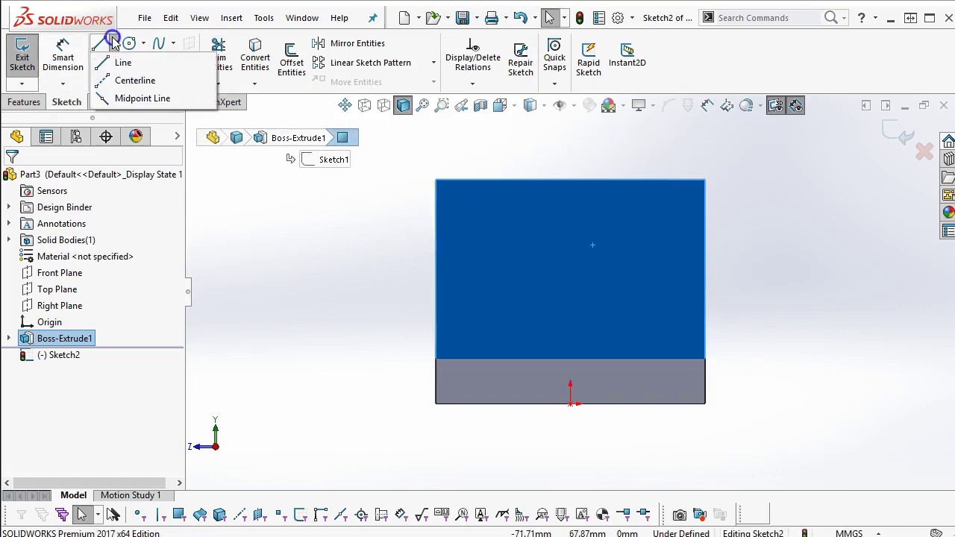
pyautogui.click(125, 79)
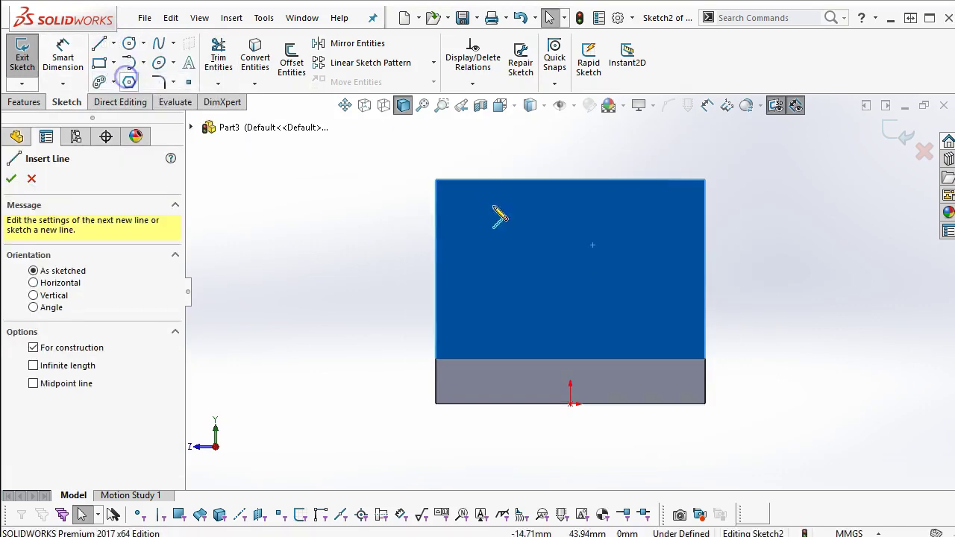
pyautogui.click(570, 403)
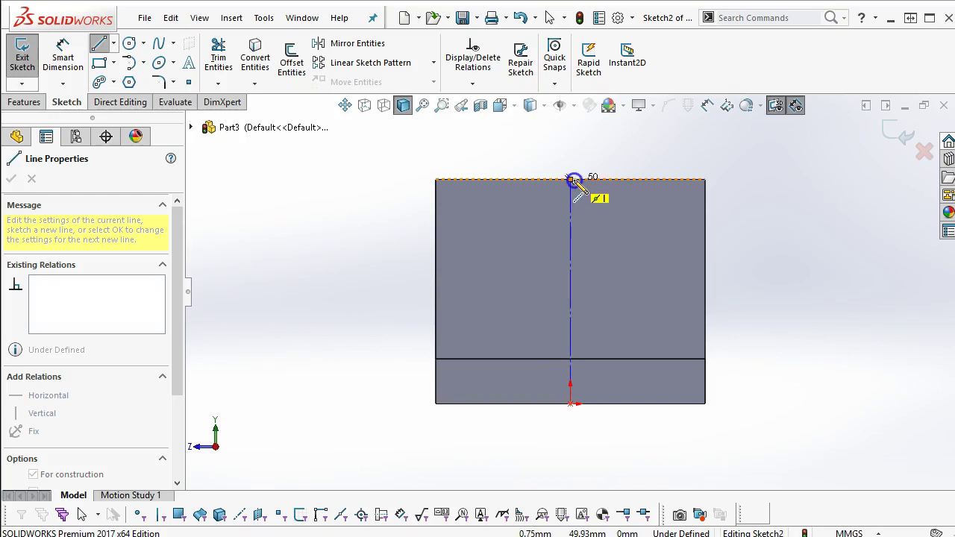
pyautogui.click(571, 181)
pyautogui.rightClick(717, 188)
pyautogui.click(746, 195)
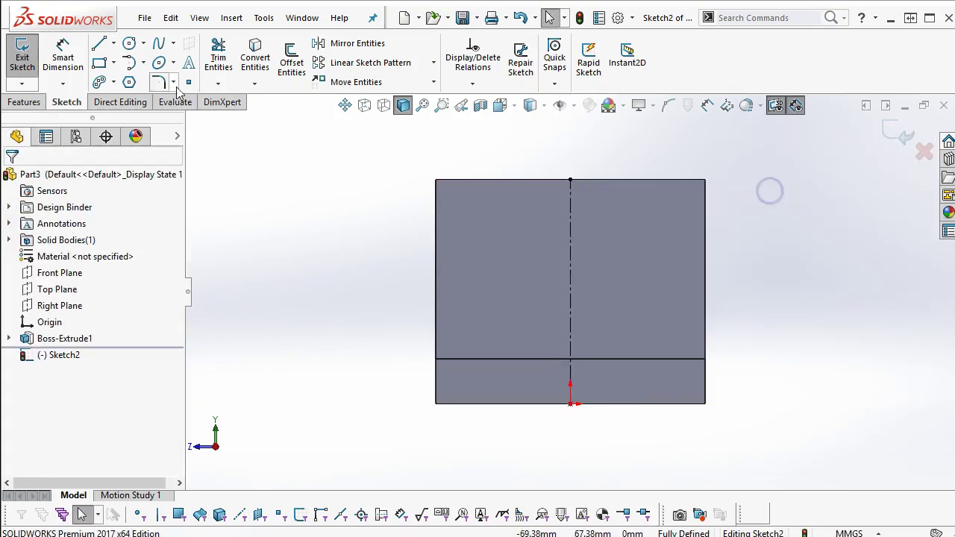
# Draw a small rectangle on the face left of the centerline.
pyautogui.click(99, 63)
pyautogui.click(479, 229)
pyautogui.click(535, 290)
pyautogui.rightClick(608, 265)
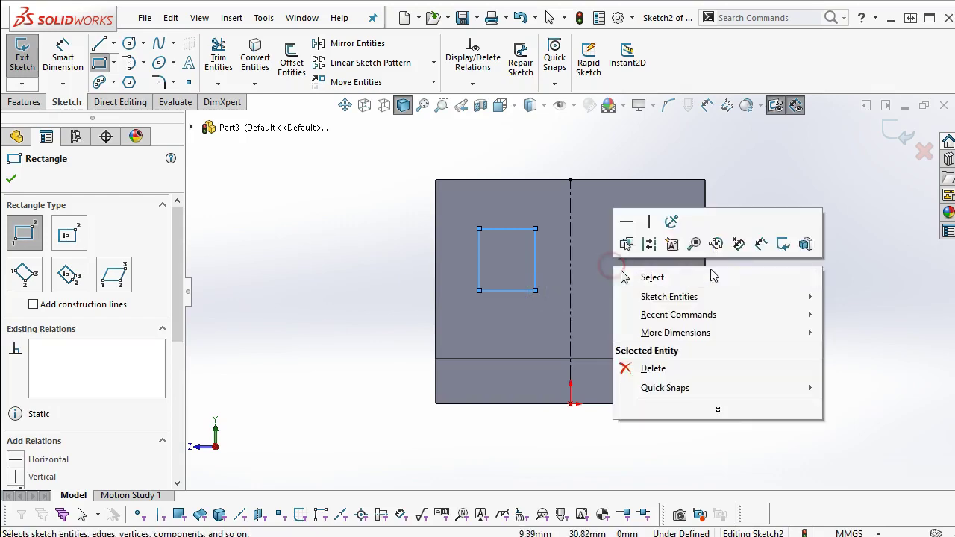
pyautogui.click(761, 244)
# Dimension the rectangle 10 mm below the face's top edge and 20 mm tall.
pyautogui.click(522, 229)
pyautogui.click(508, 180)
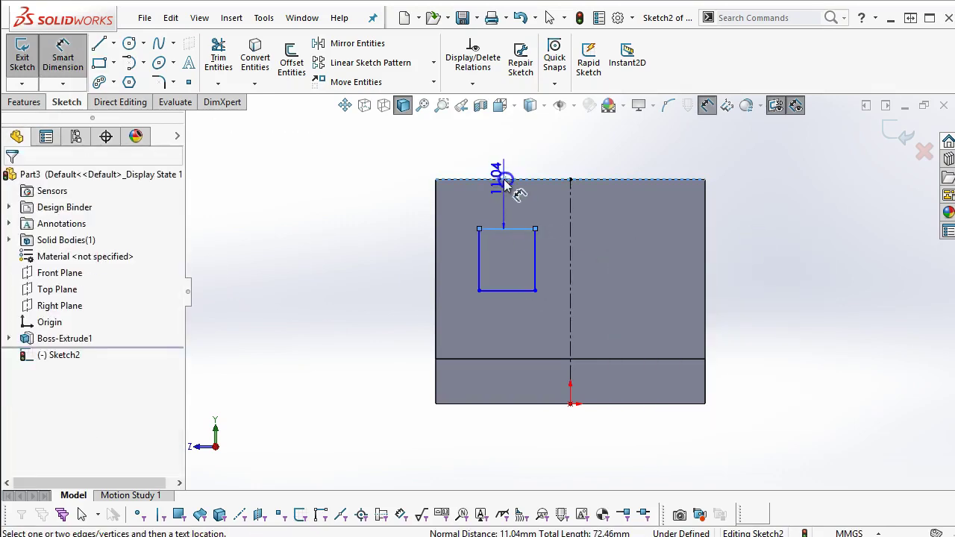
pyautogui.click(381, 163)
pyautogui.write('10')
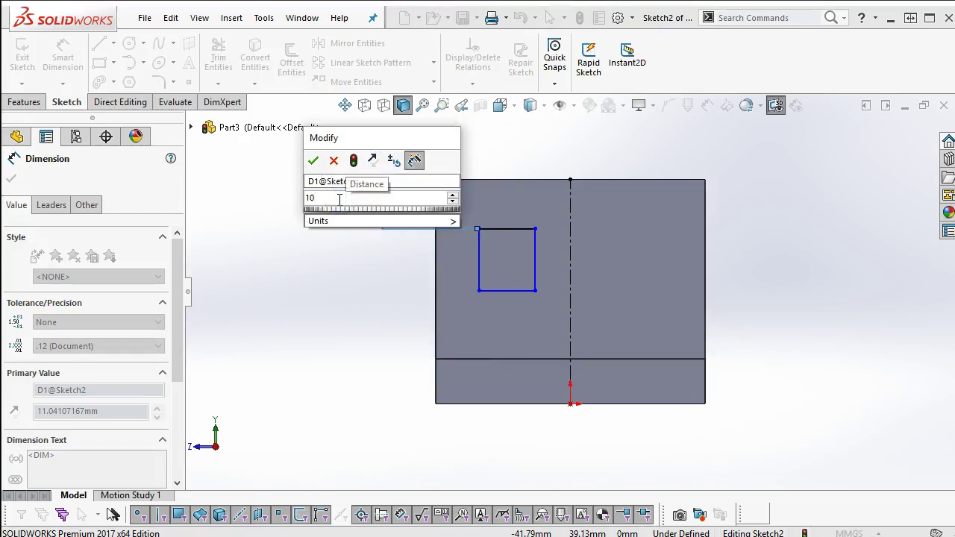
pyautogui.press('Return')
pyautogui.click(478, 263)
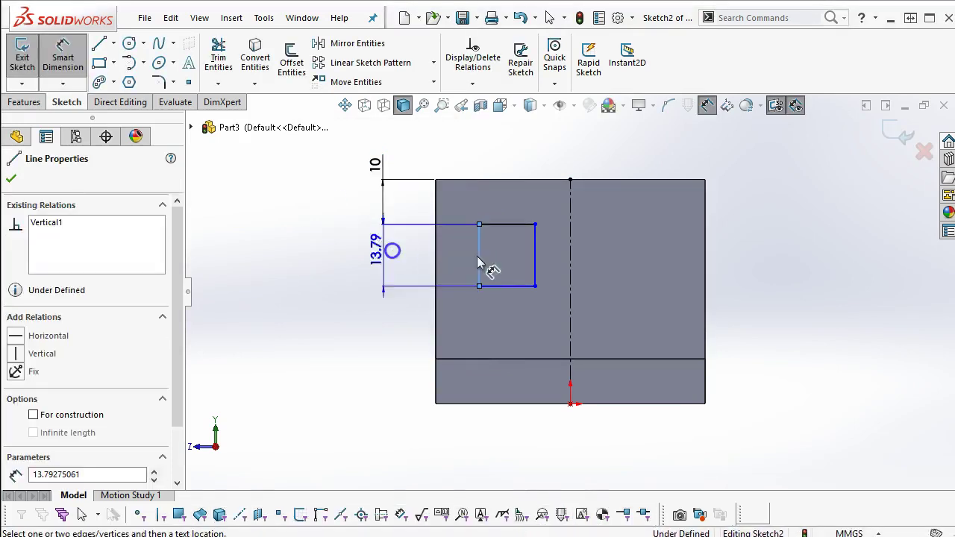
pyautogui.click(355, 250)
pyautogui.write('20')
pyautogui.press('Return')
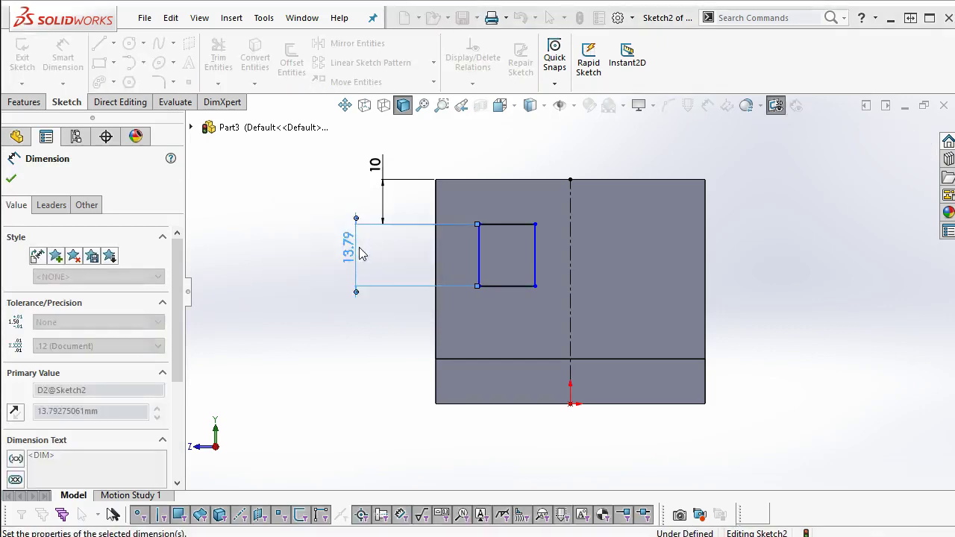
# Set the rectangle width to 15 mm and its offset from the left edge to 10 mm.
pyautogui.click(504, 221)
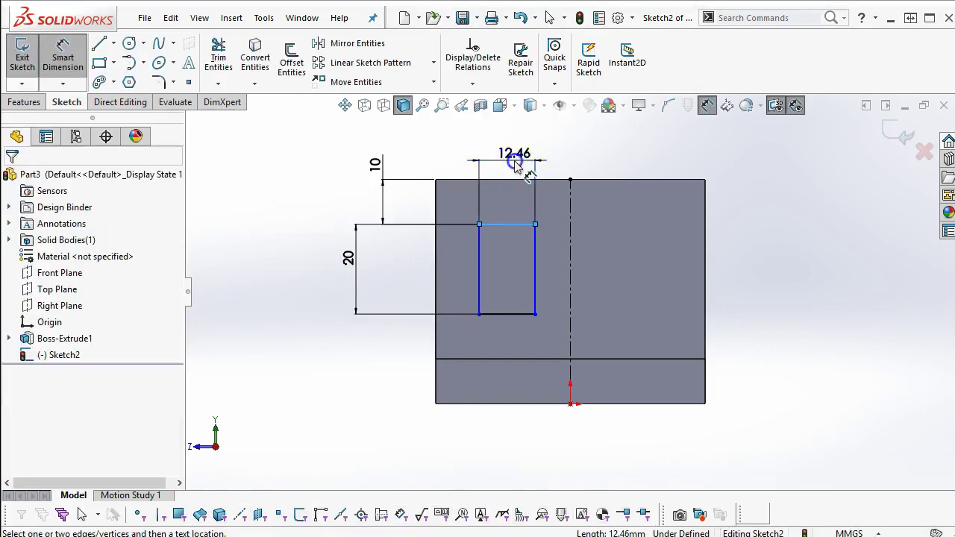
pyautogui.click(516, 183)
pyautogui.write('15')
pyautogui.press('Return')
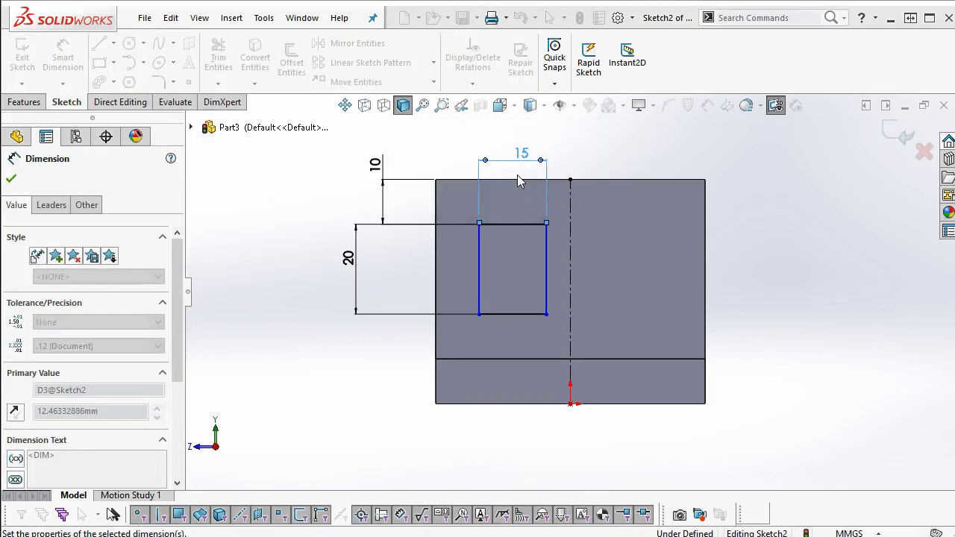
pyautogui.click(464, 257)
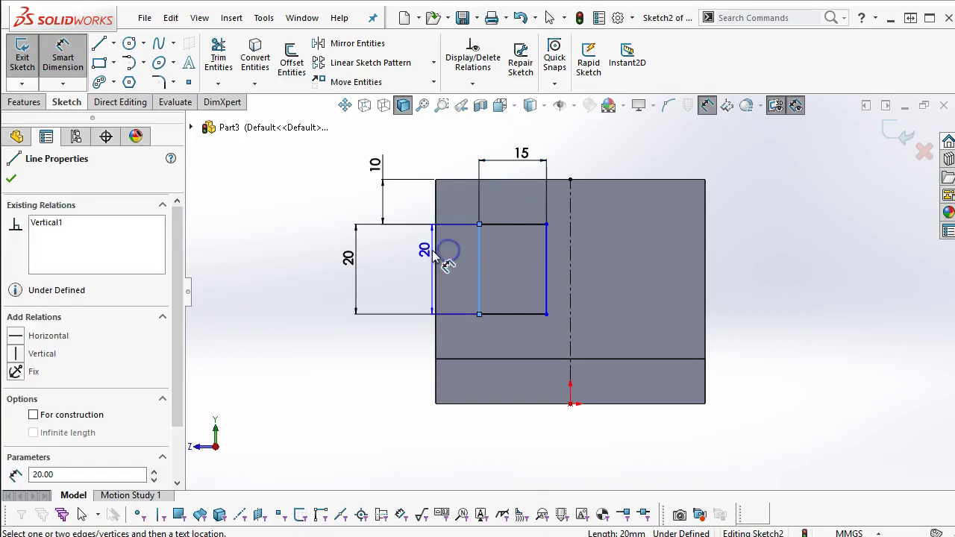
pyautogui.click(437, 252)
pyautogui.click(451, 159)
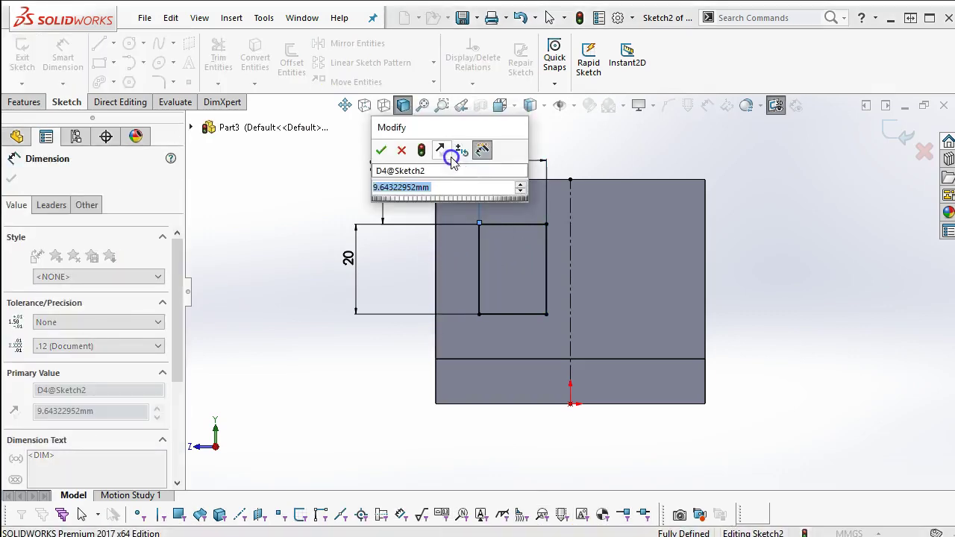
pyautogui.write('10')
pyautogui.press('Return')
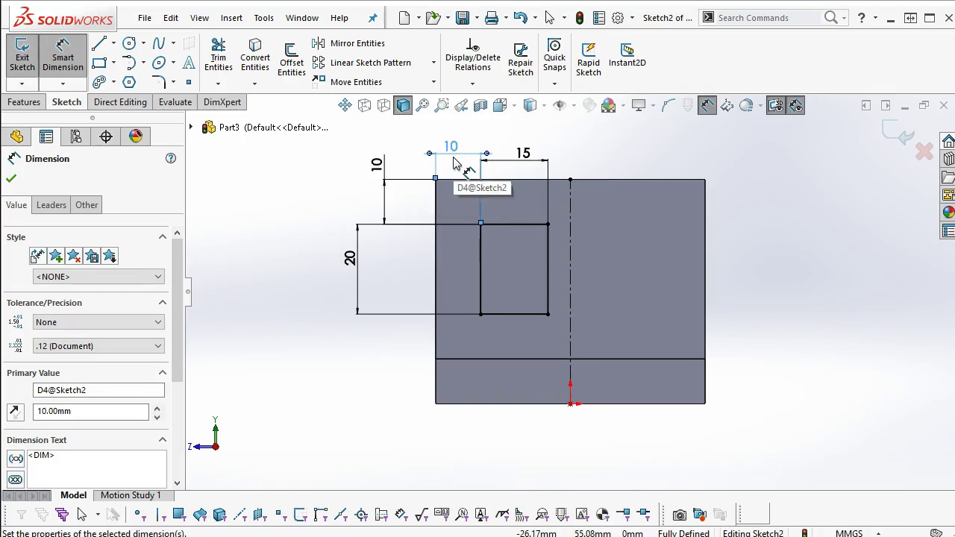
# Mirror the rectangle across the centerline to create a matching one on the right.
pyautogui.rightClick(720, 179)
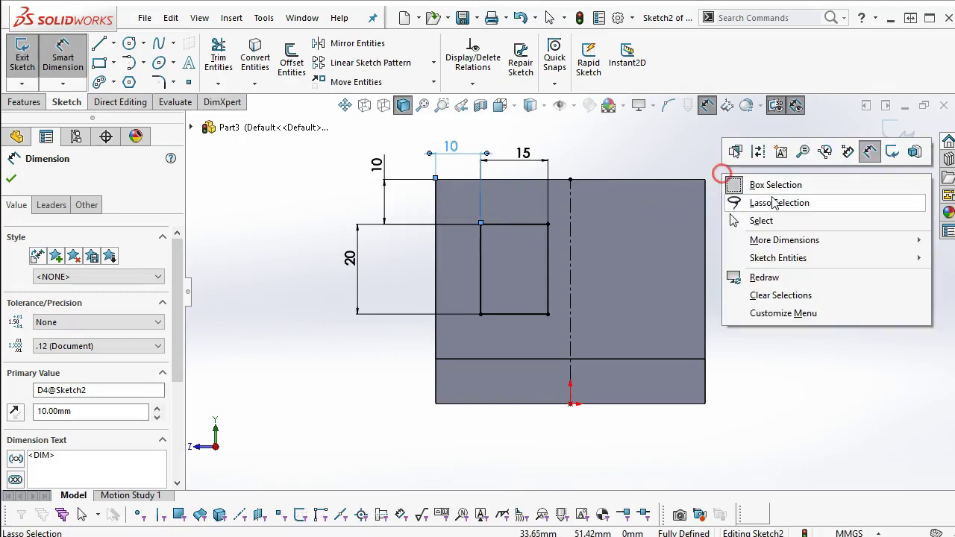
pyautogui.click(767, 218)
pyautogui.moveTo(671, 147); pyautogui.dragTo(465, 352)
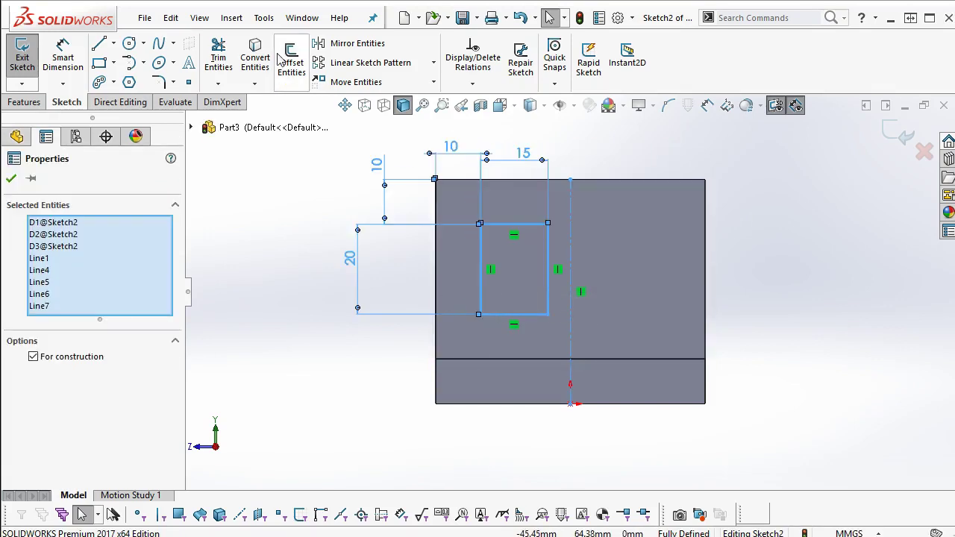
pyautogui.click(351, 44)
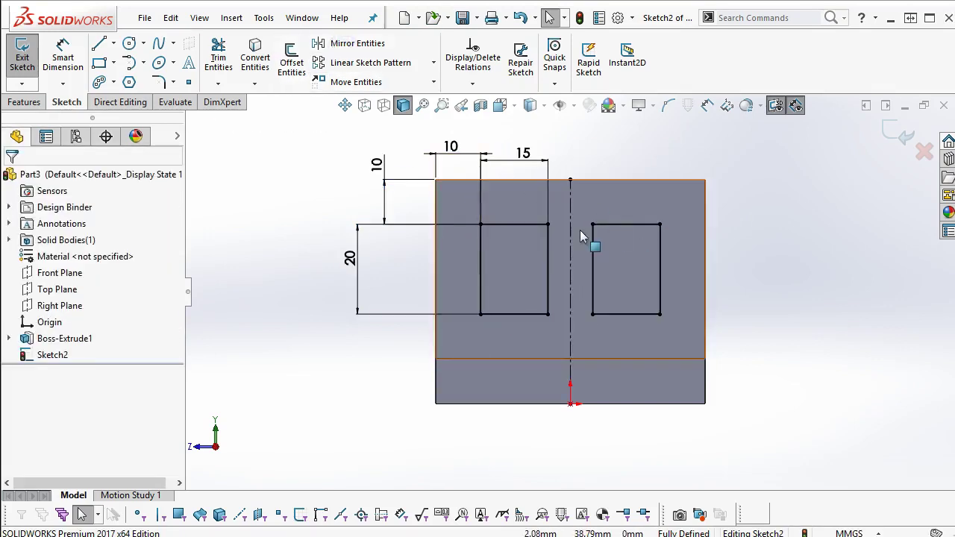
# Add a driven 10 mm gap dimension between the two rectangles.
pyautogui.click(63, 56)
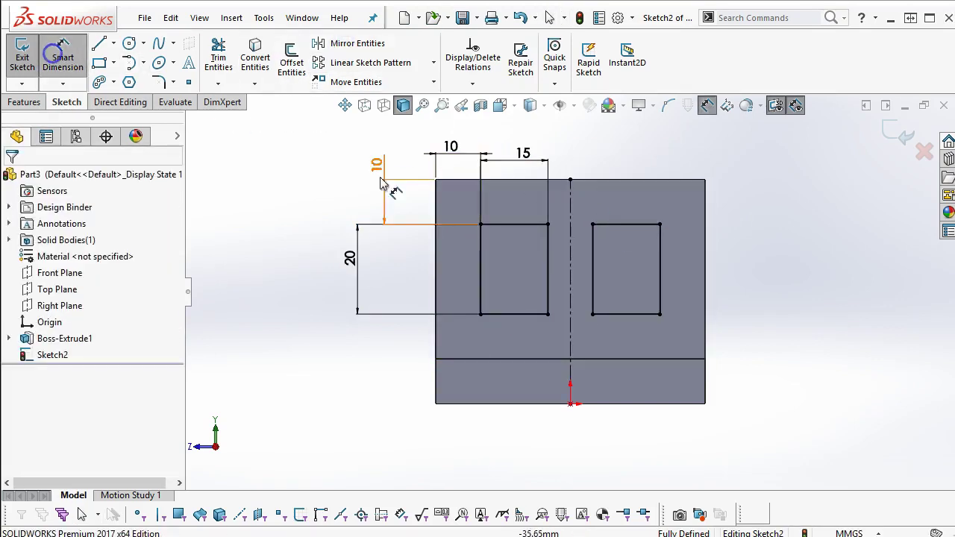
pyautogui.click(551, 256)
pyautogui.click(592, 258)
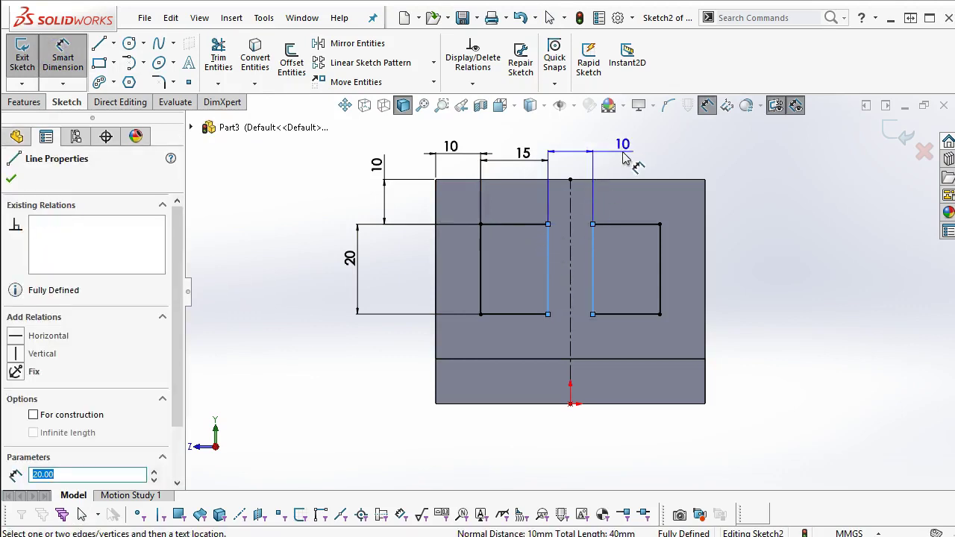
pyautogui.click(624, 158)
pyautogui.click(613, 358)
pyautogui.click(613, 358)
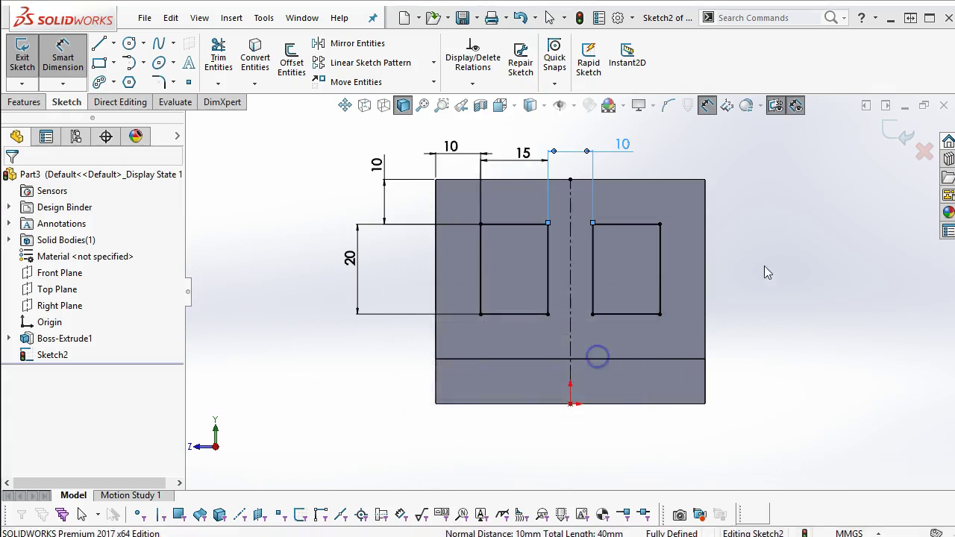
pyautogui.rightClick(752, 197)
pyautogui.click(793, 246)
pyautogui.moveTo(793, 238); pyautogui.dragTo(791, 283, button='middle')
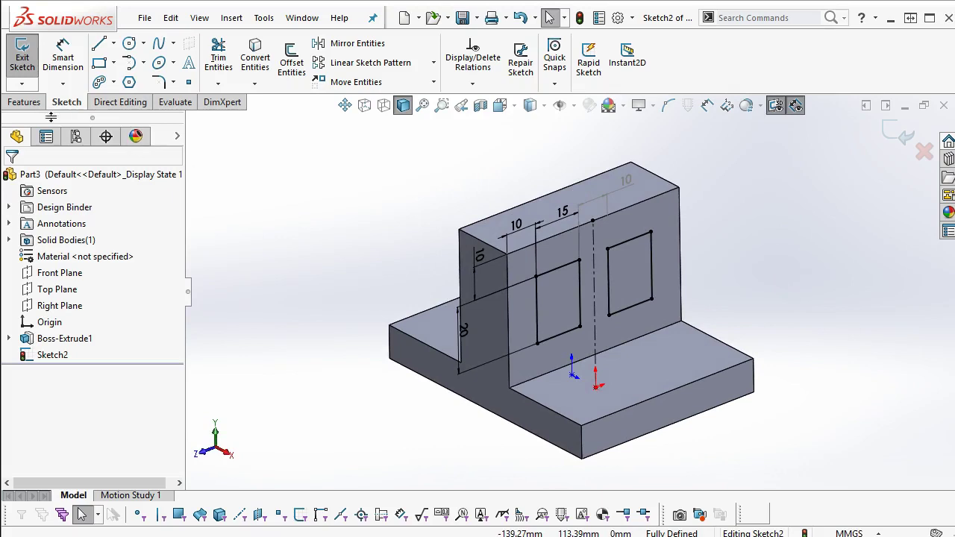
# Cut the left rectangle Through All to open a window in the stem.
pyautogui.click(30, 102)
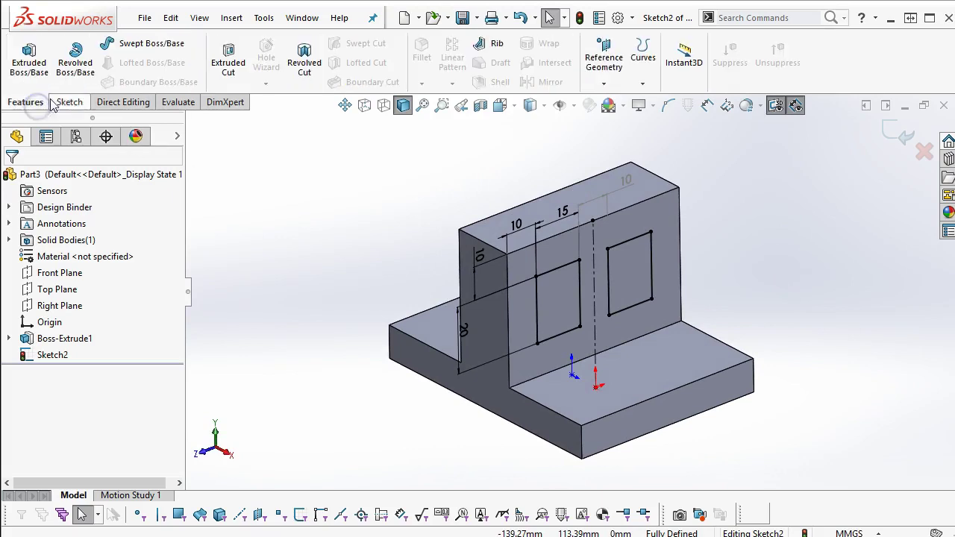
pyautogui.click(241, 72)
pyautogui.click(103, 267)
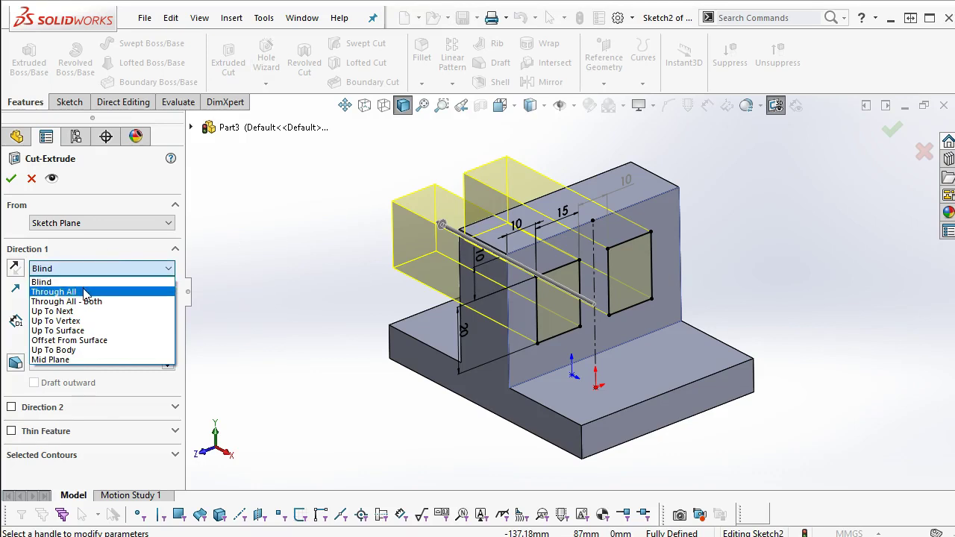
pyautogui.click(83, 290)
pyautogui.click(88, 434)
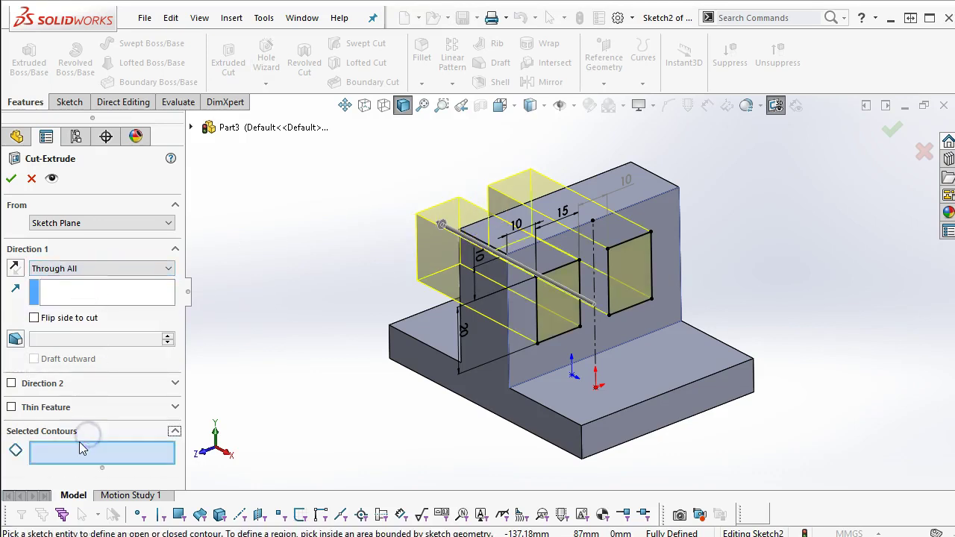
pyautogui.click(539, 313)
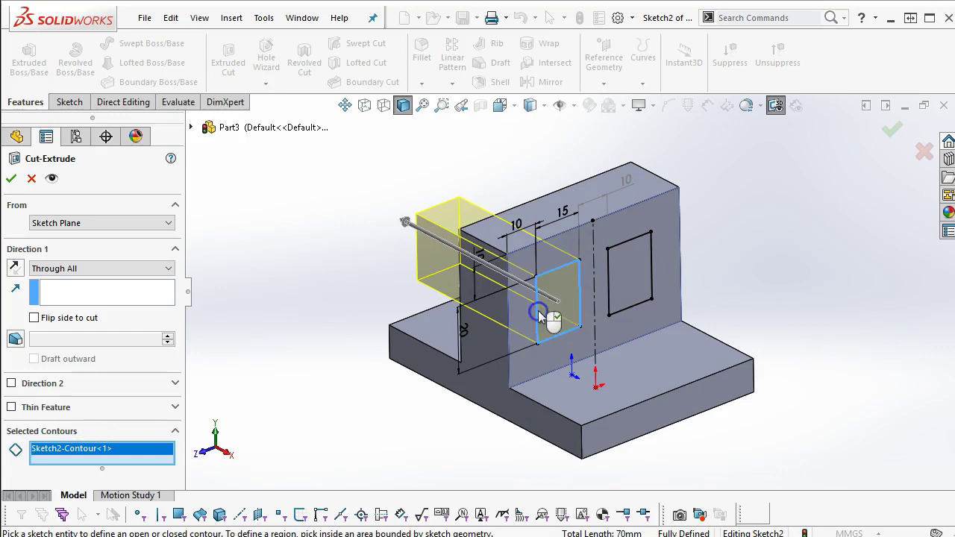
pyautogui.click(9, 177)
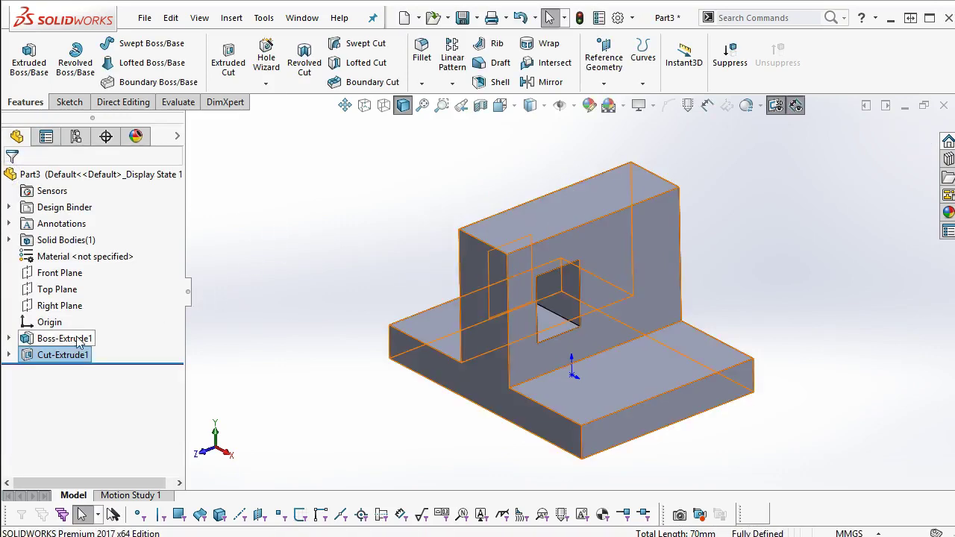
# Extrude only the right rectangle of Sketch2 25 mm outward as a boss.
pyautogui.click(9, 355)
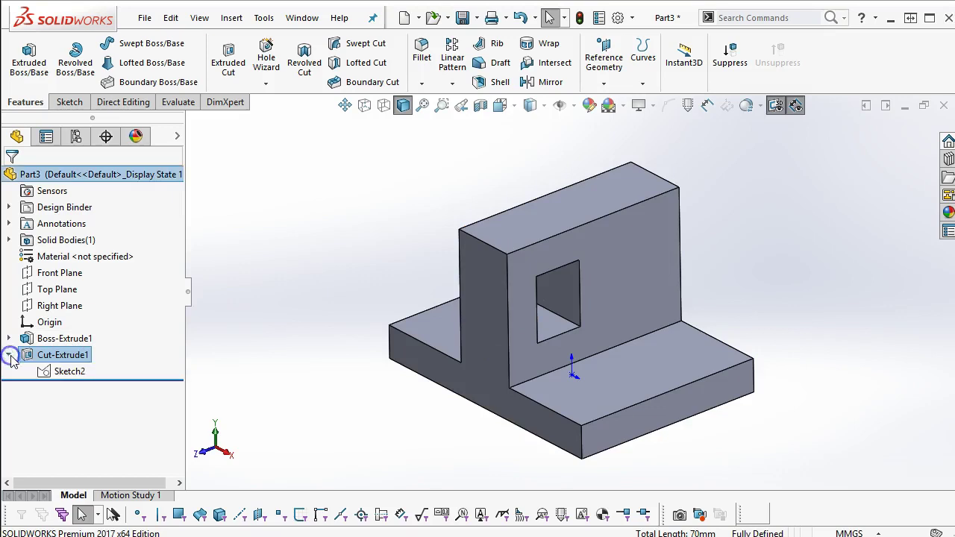
pyautogui.click(62, 370)
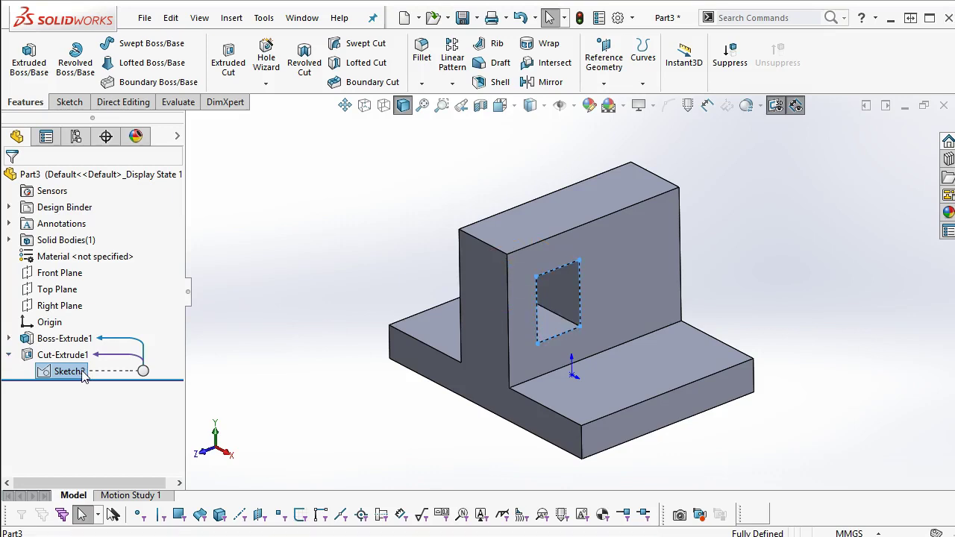
pyautogui.click(29, 57)
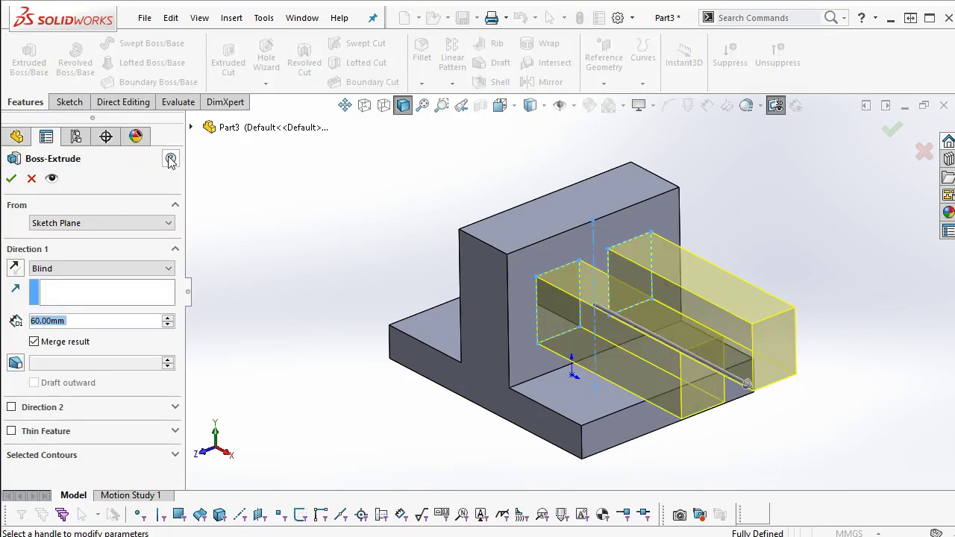
pyautogui.click(104, 461)
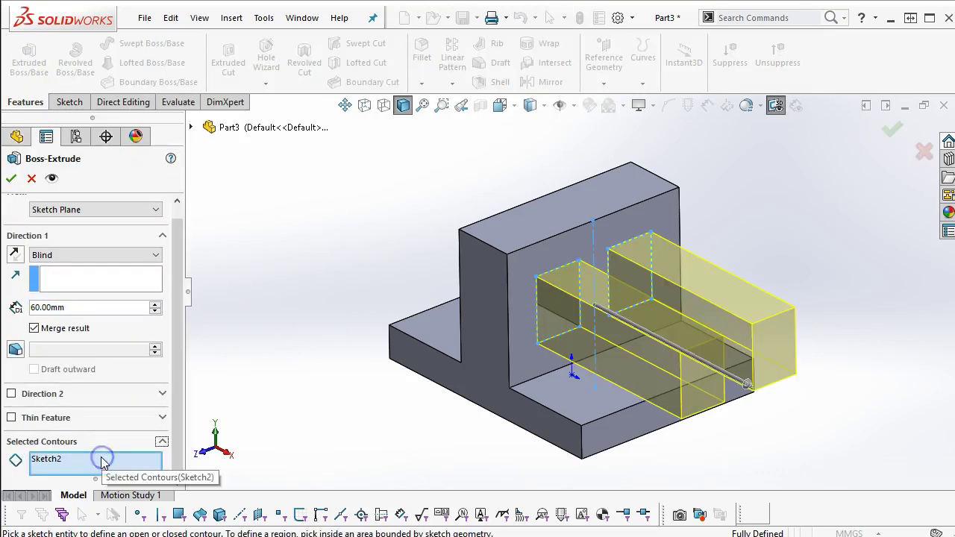
pyautogui.click(82, 457)
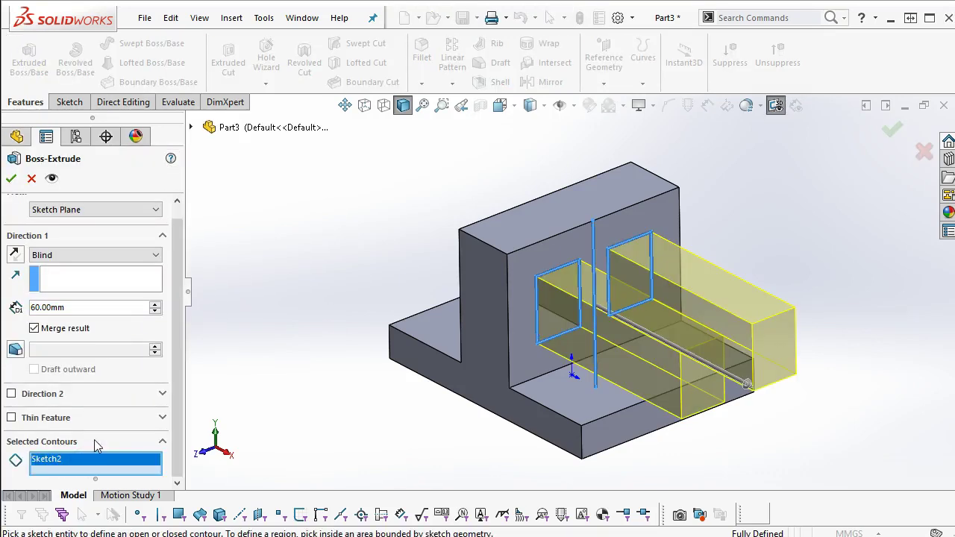
pyautogui.press('Delete')
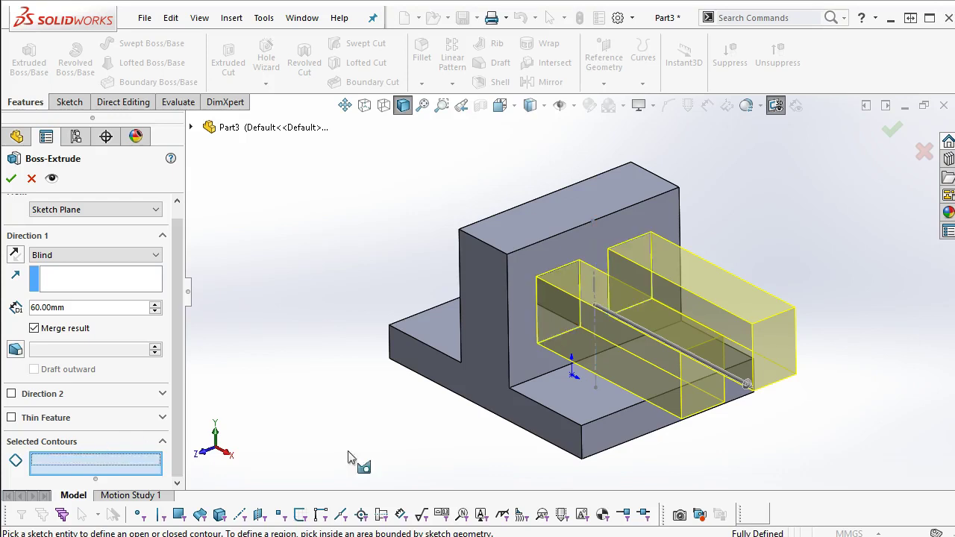
pyautogui.click(637, 258)
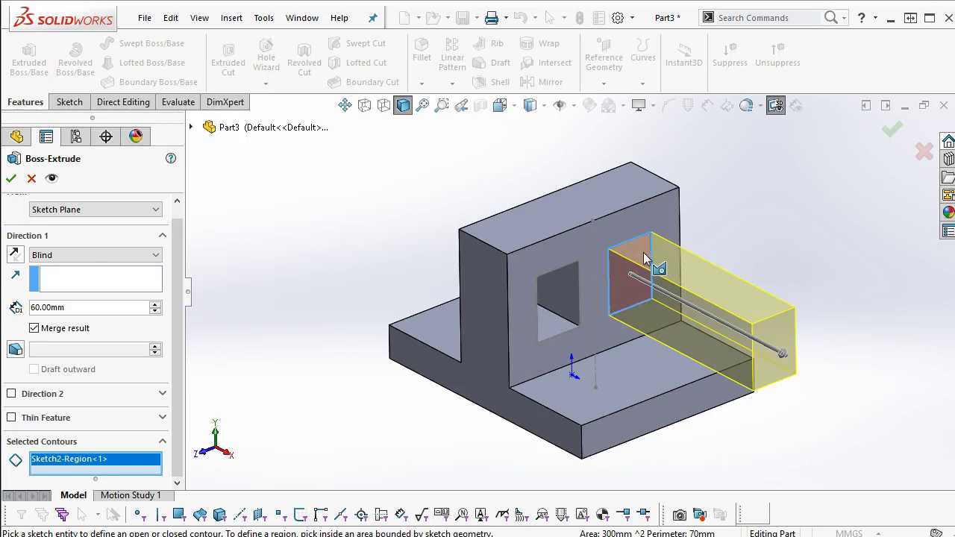
pyautogui.click(81, 304)
pyautogui.write('25')
pyautogui.press('Return')
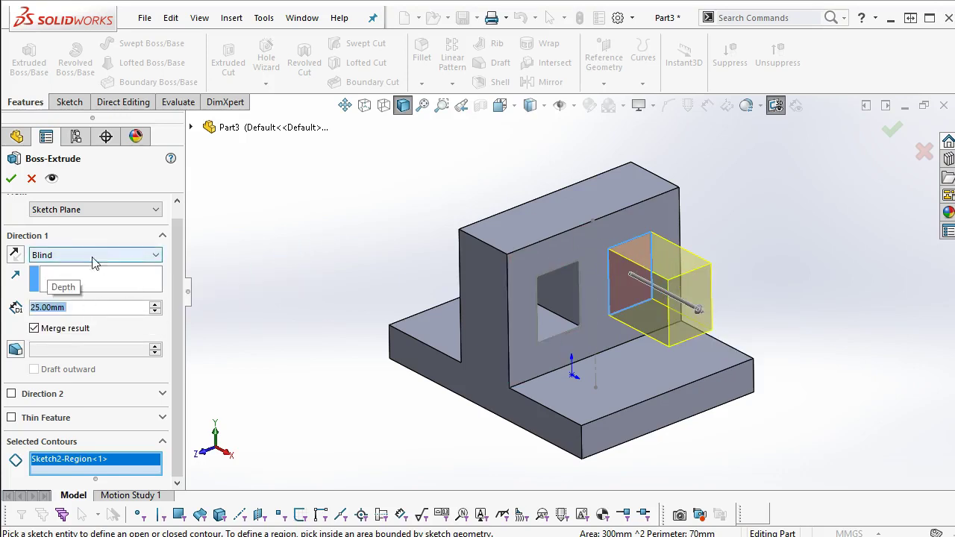
pyautogui.click(11, 178)
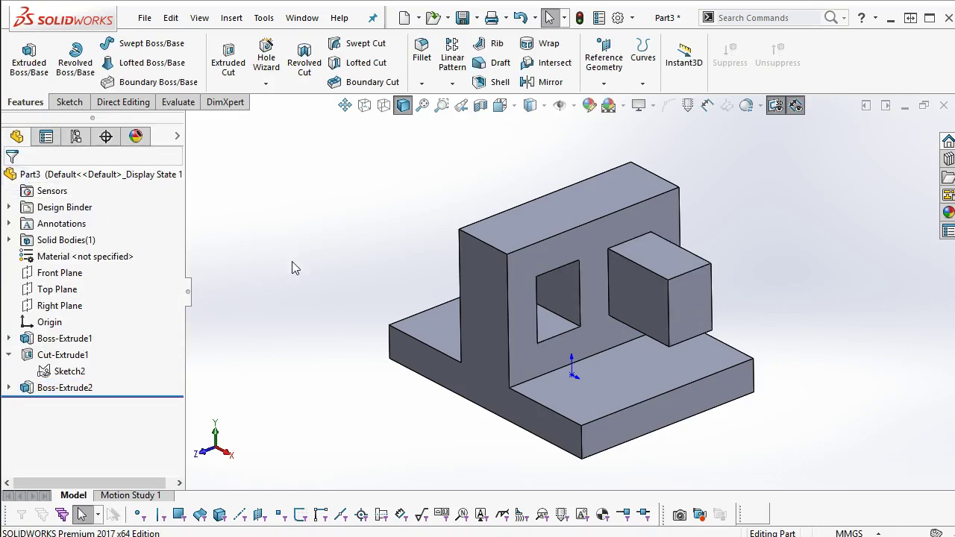
# Switch to isometric view and bring up Save As with Part3.SLDPRT in Ch3-1.
pyautogui.click(532, 403)
pyautogui.click(343, 297)
pyautogui.hotkey('ctrl', '7')
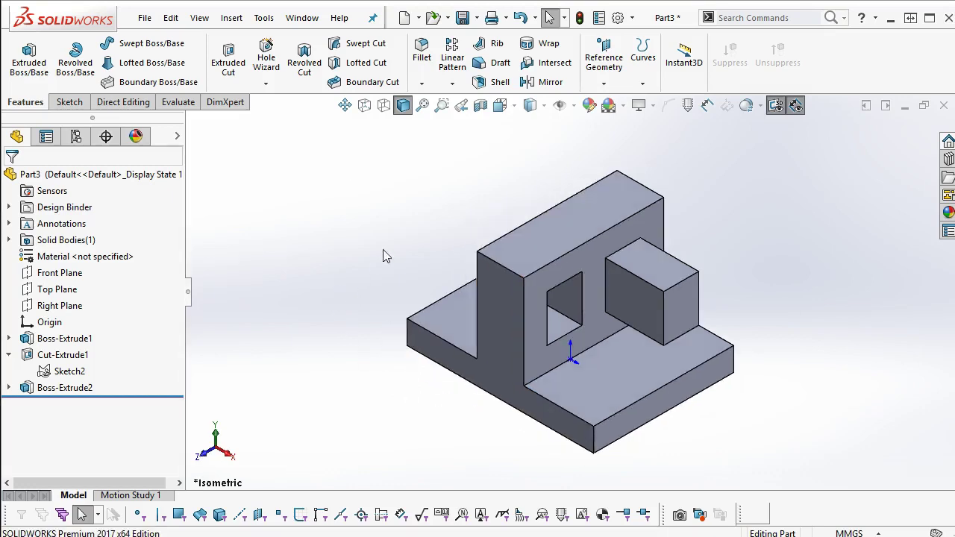
pyautogui.click(460, 17)
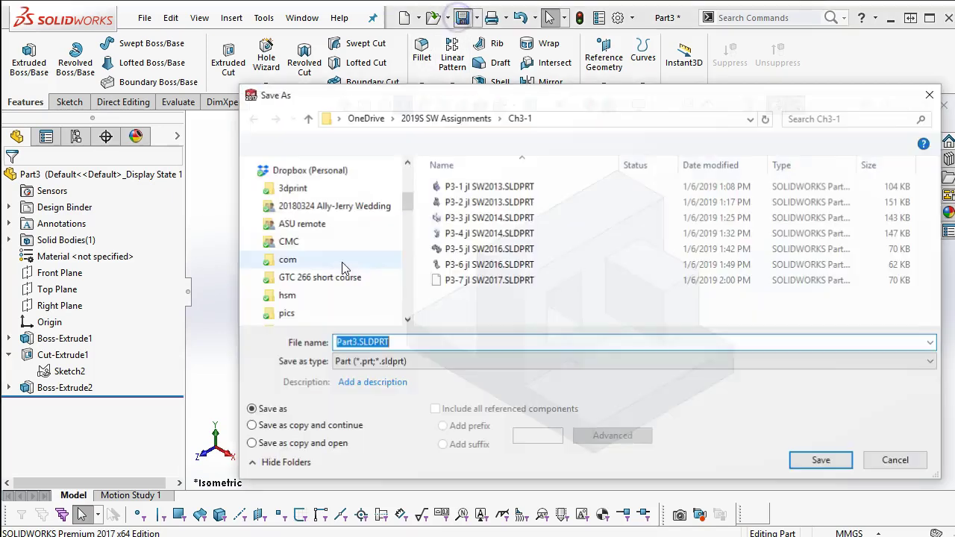